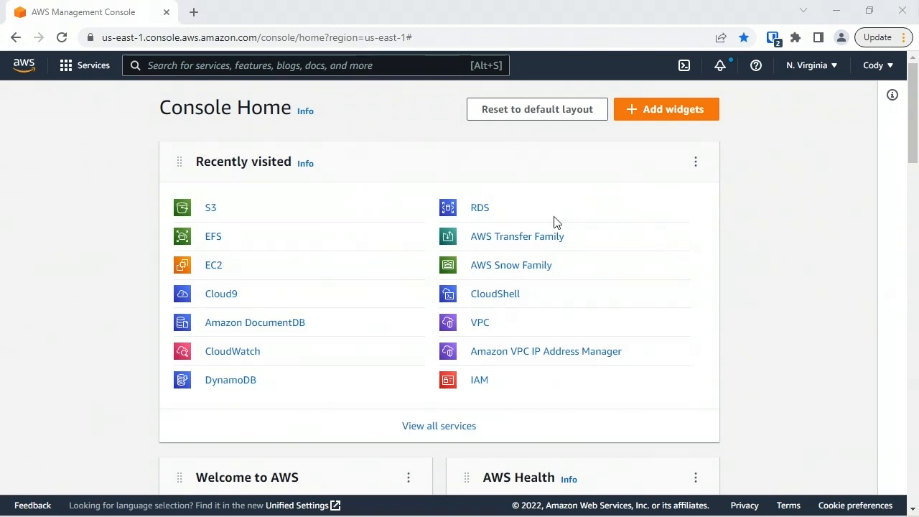
- Open the S3 service by searching the console for s3
left_click(250, 67)
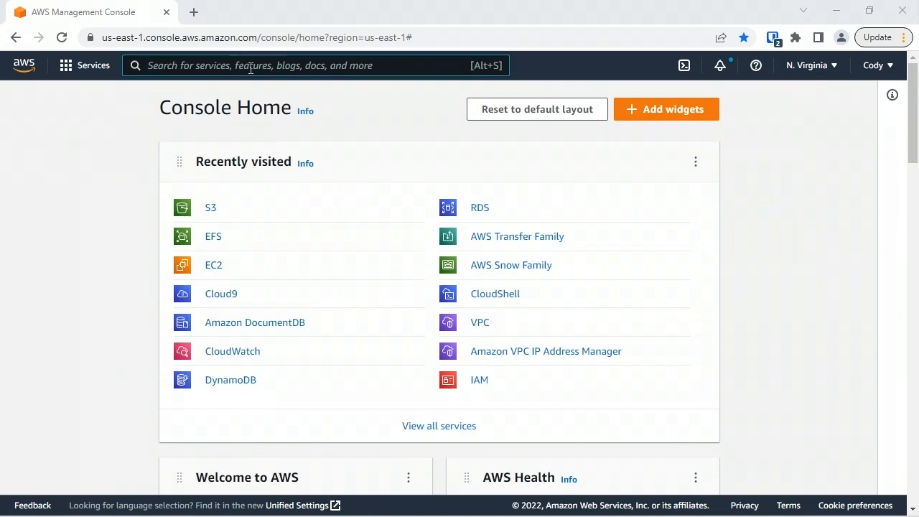
type("s3")
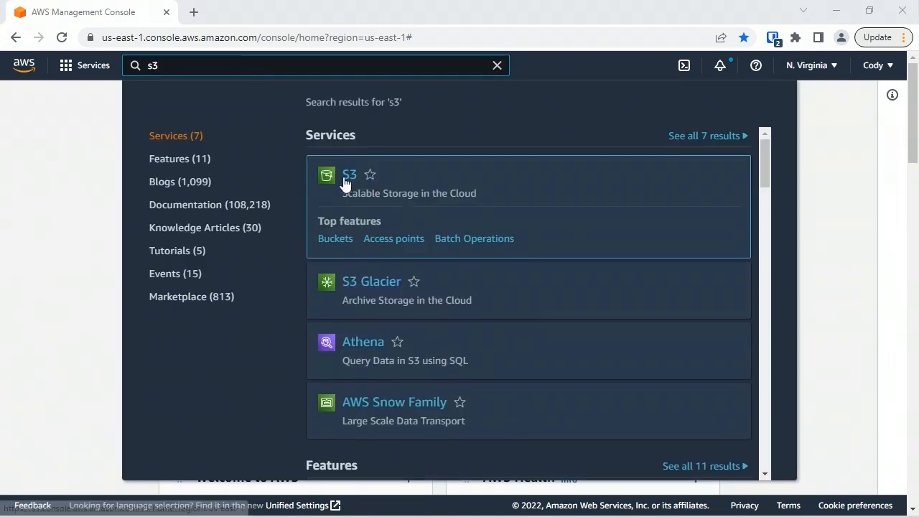
left_click(345, 177)
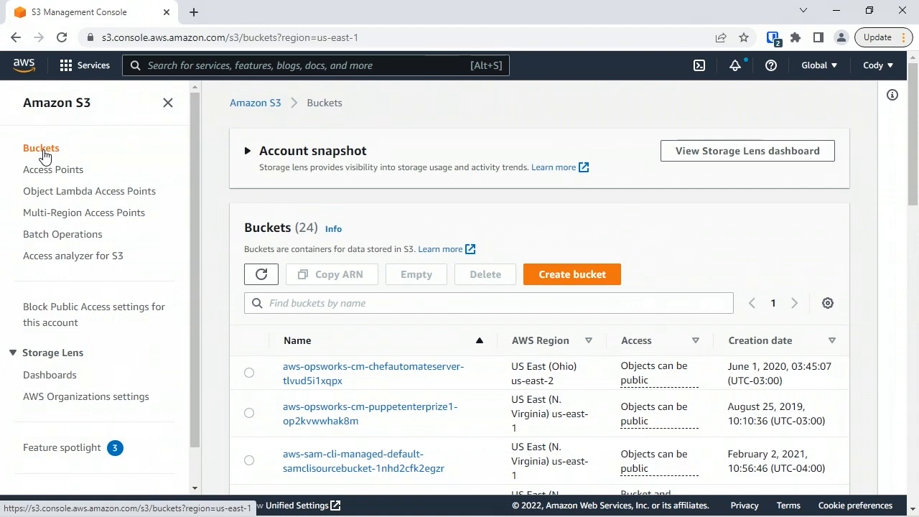
- Review the available regions and the existing buckets in the bucket list
left_click(816, 65)
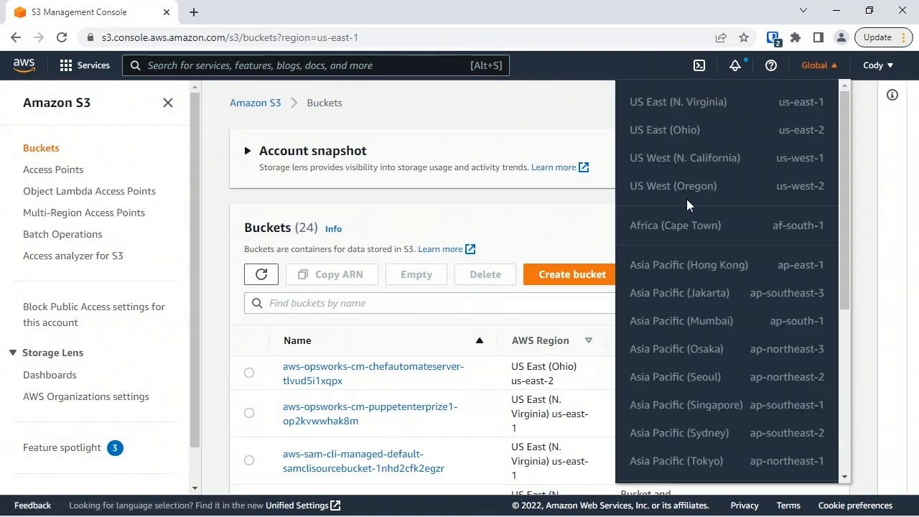
double_click(668, 267)
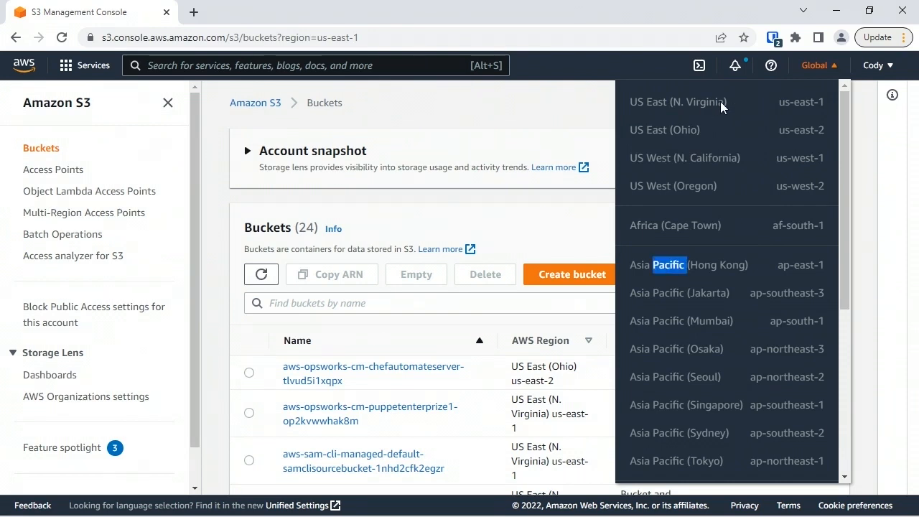
left_click(820, 67)
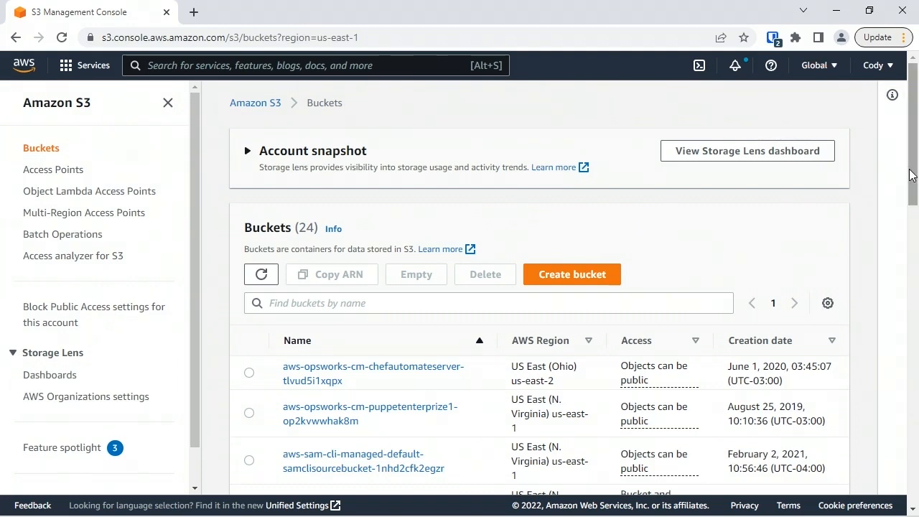
left_click_drag(915, 185, 915, 250)
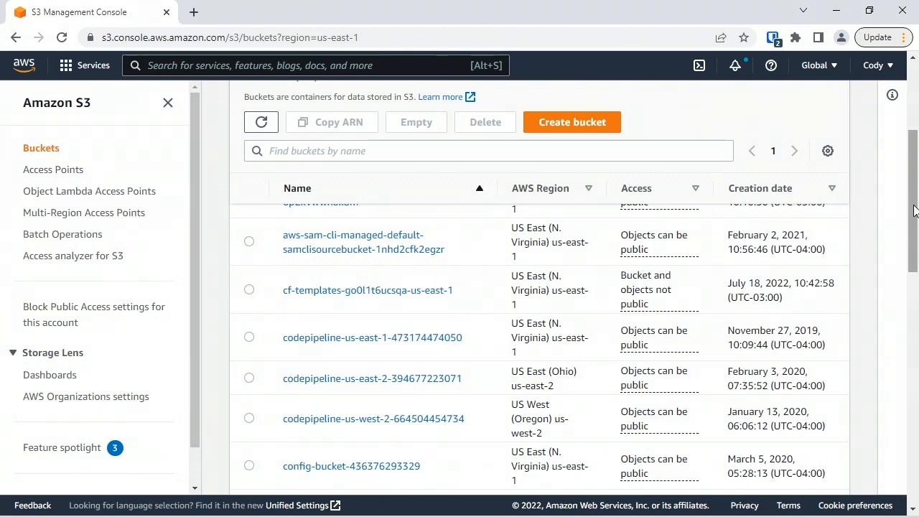
left_click_drag(913, 205, 915, 172)
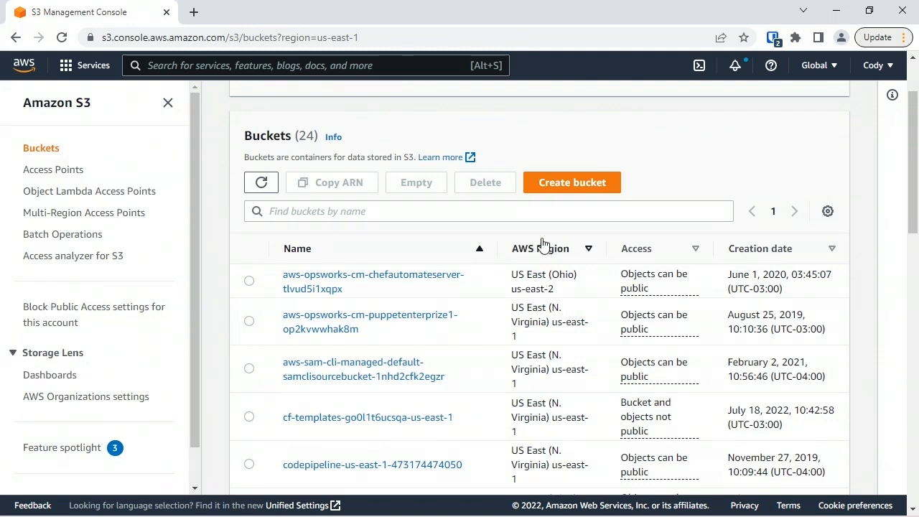
left_click(510, 211)
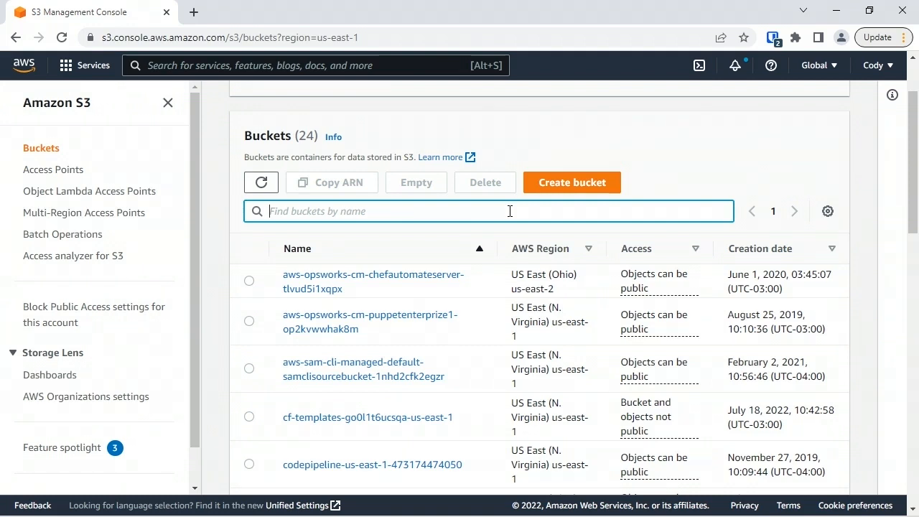
- Start creating a new bucket and name it projects-east
left_click(581, 183)
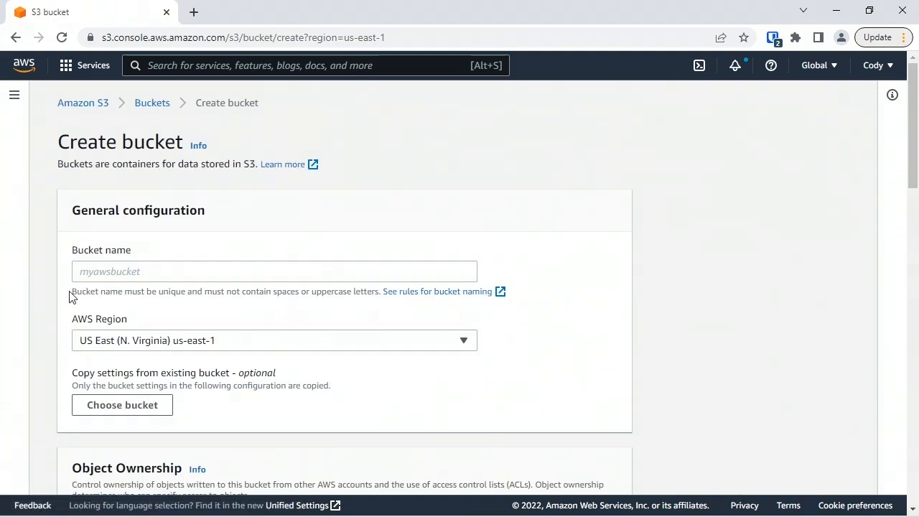
left_click(154, 269)
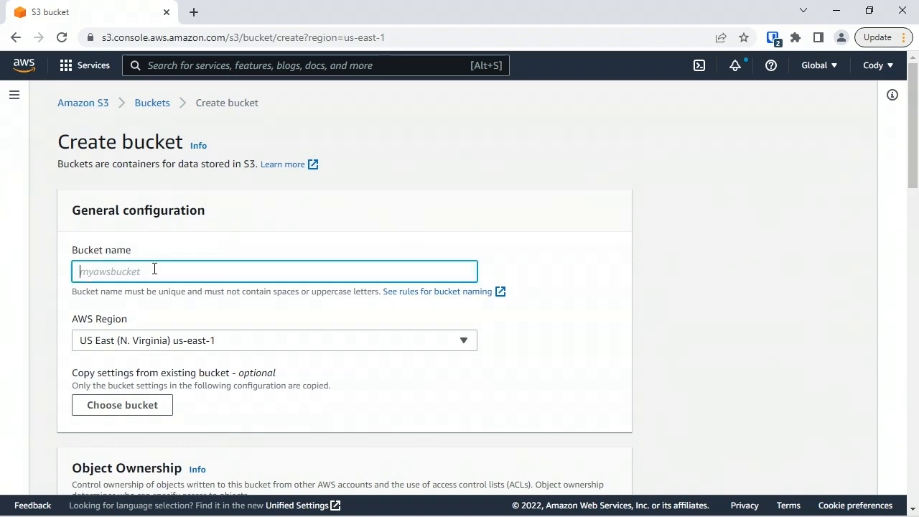
type("projects-east")
- Add a bucket tag with key CostCenter and value ABC123
left_click_drag(910, 166, 915, 208)
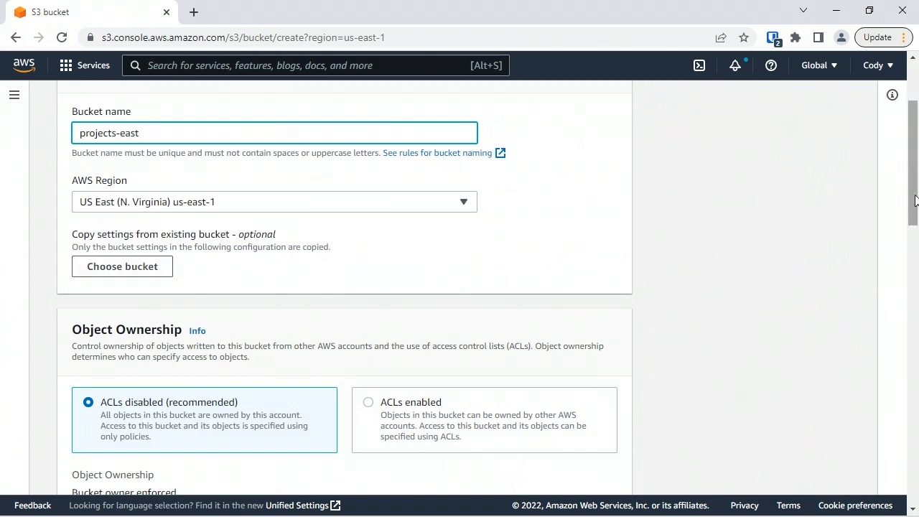
left_click_drag(915, 201, 912, 256)
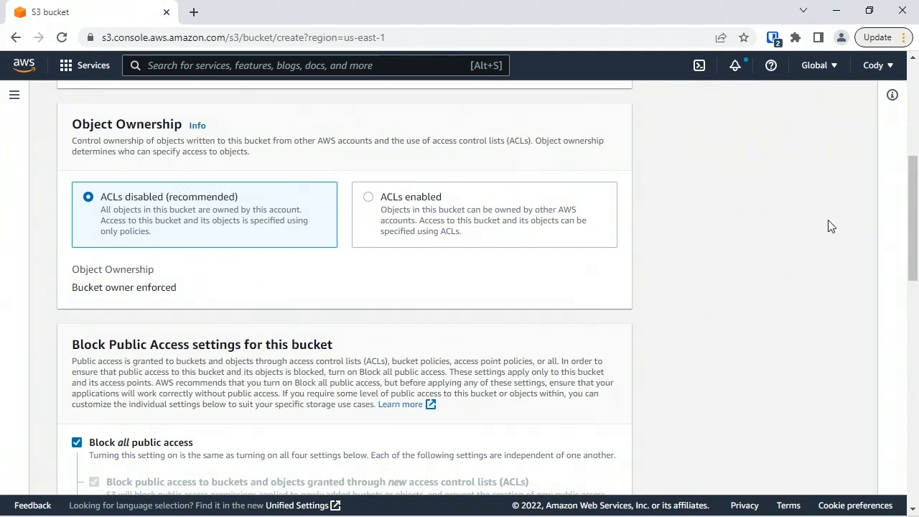
left_click_drag(915, 227, 916, 293)
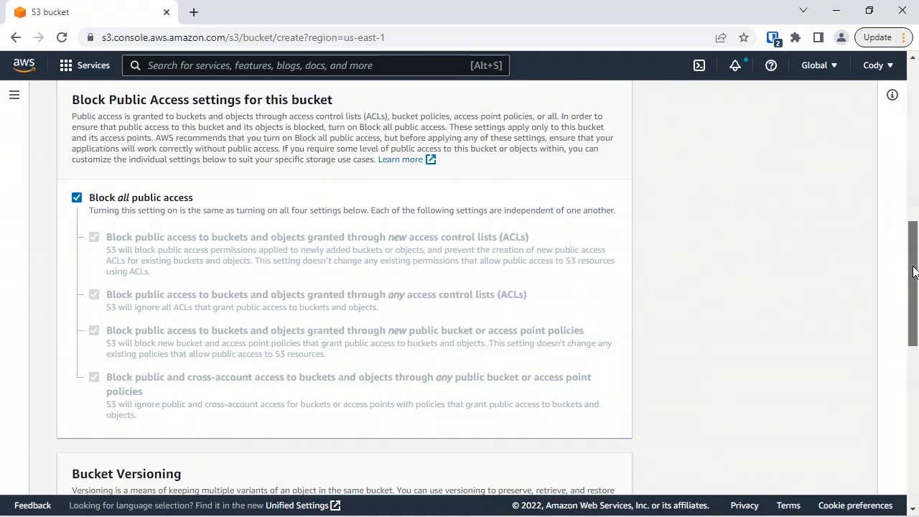
left_click_drag(913, 280, 916, 348)
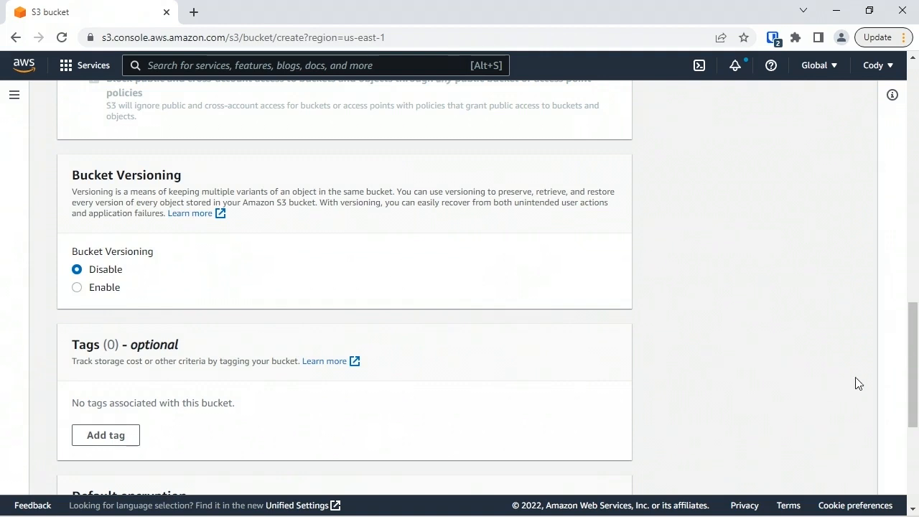
left_click_drag(913, 381, 912, 410)
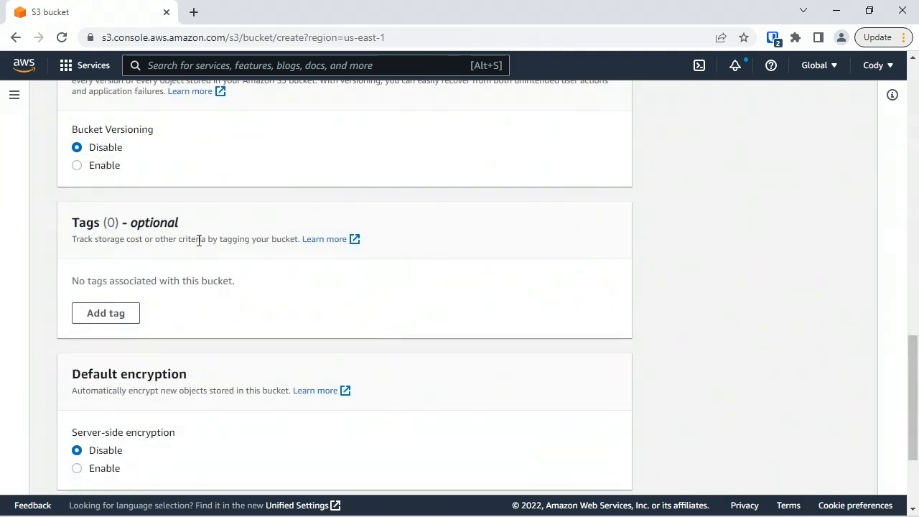
left_click(121, 321)
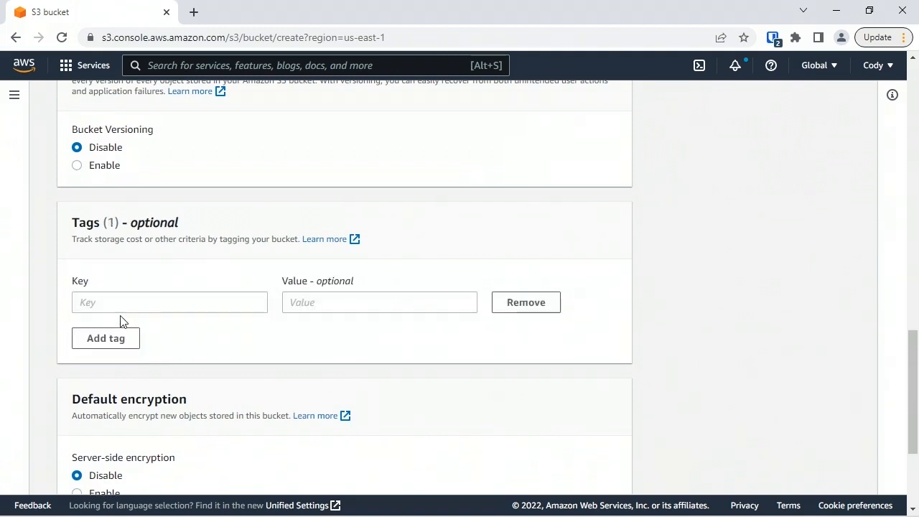
left_click(133, 307)
type("stCenter")
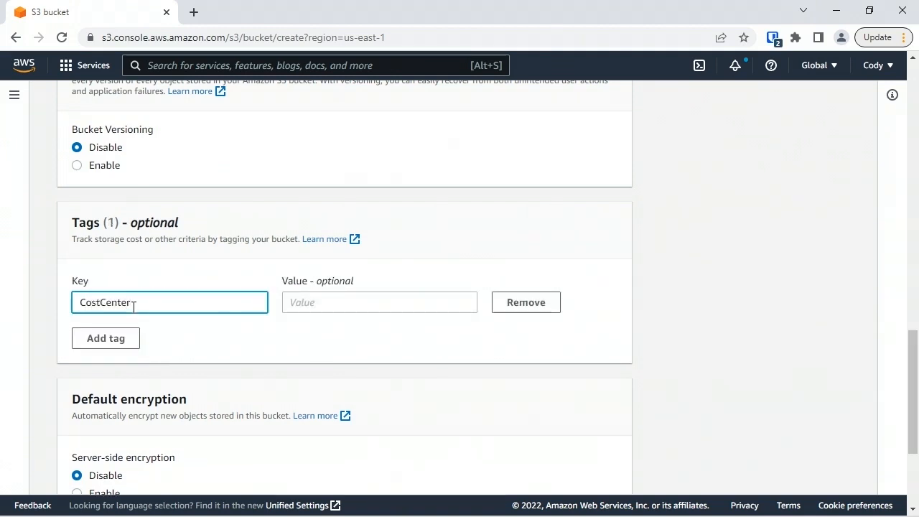
left_click(340, 299)
type("ABC")
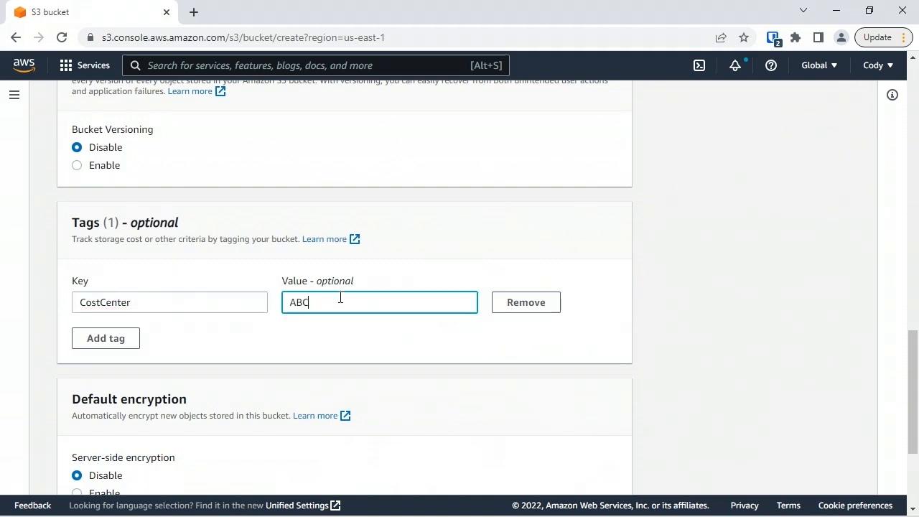
type("123")
- Enable default server-side encryption with Amazon S3-managed keys (SSE-S3)
scroll(340, 300, "down", 3)
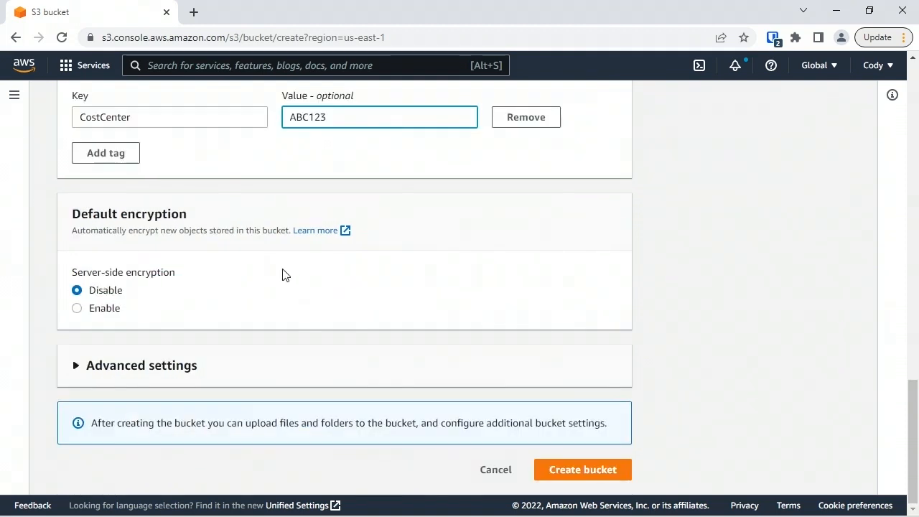
left_click(91, 310)
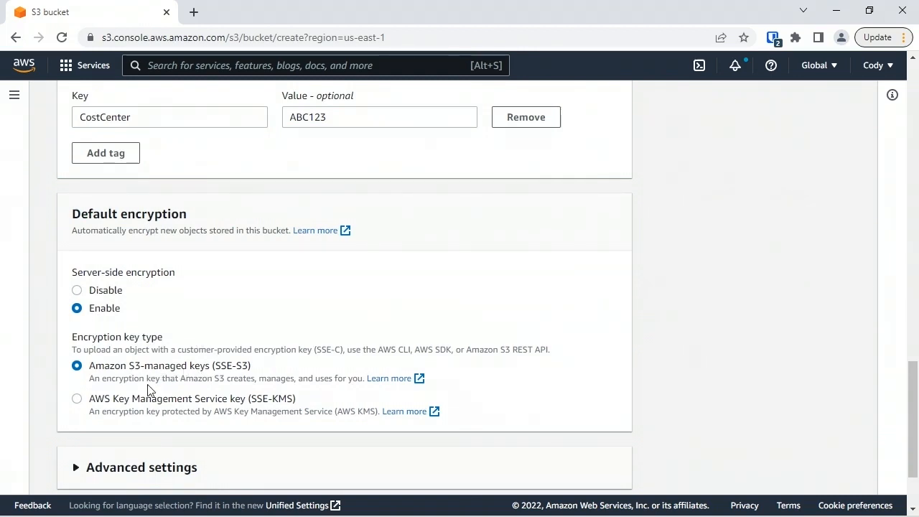
left_click(155, 401)
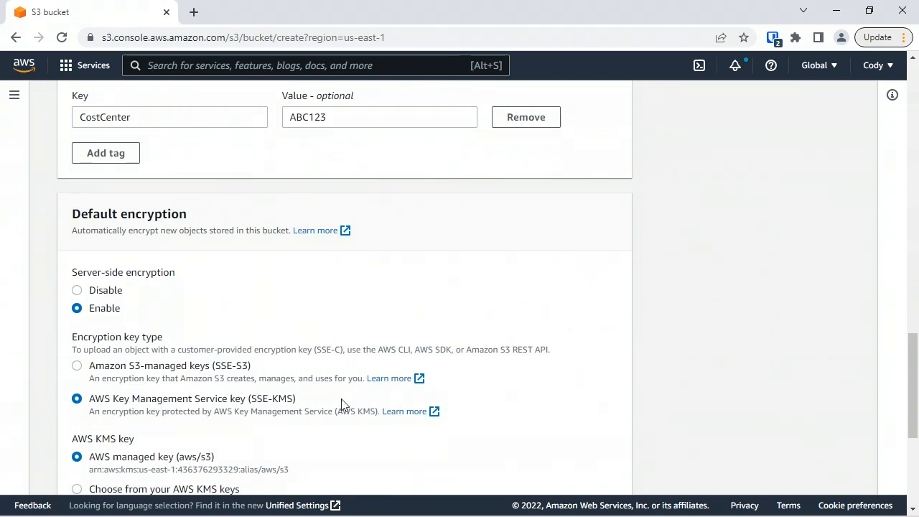
left_click_drag(912, 363, 912, 382)
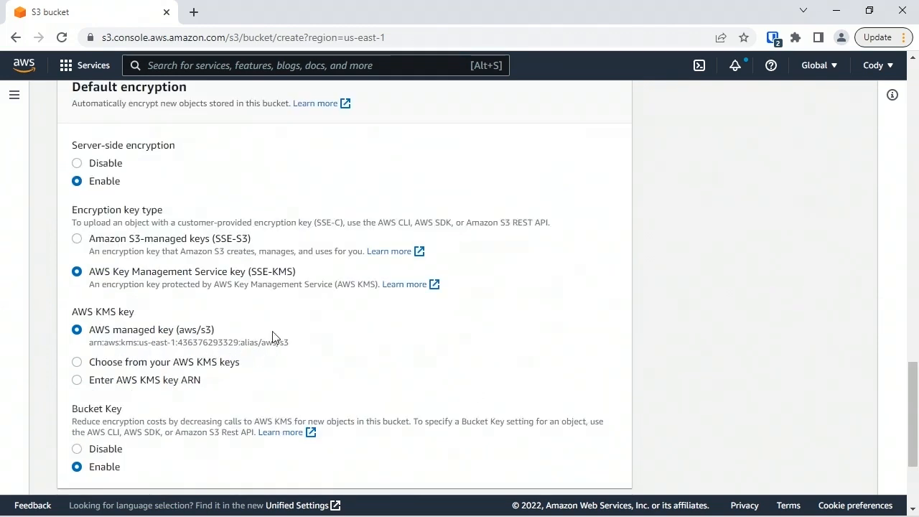
left_click(136, 368)
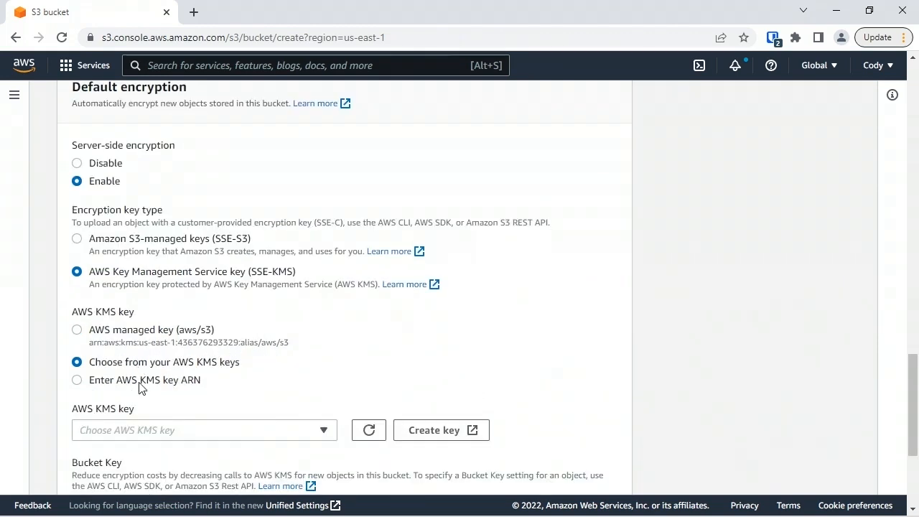
left_click(146, 430)
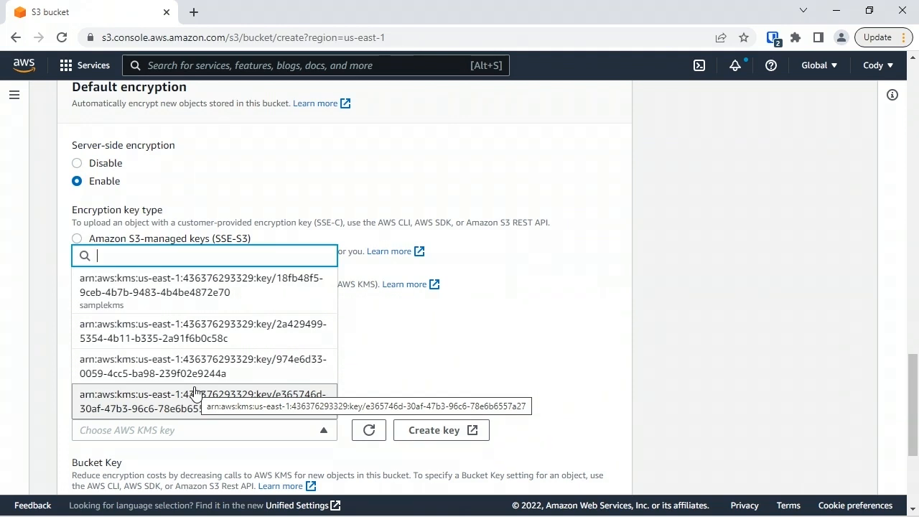
left_click(392, 350)
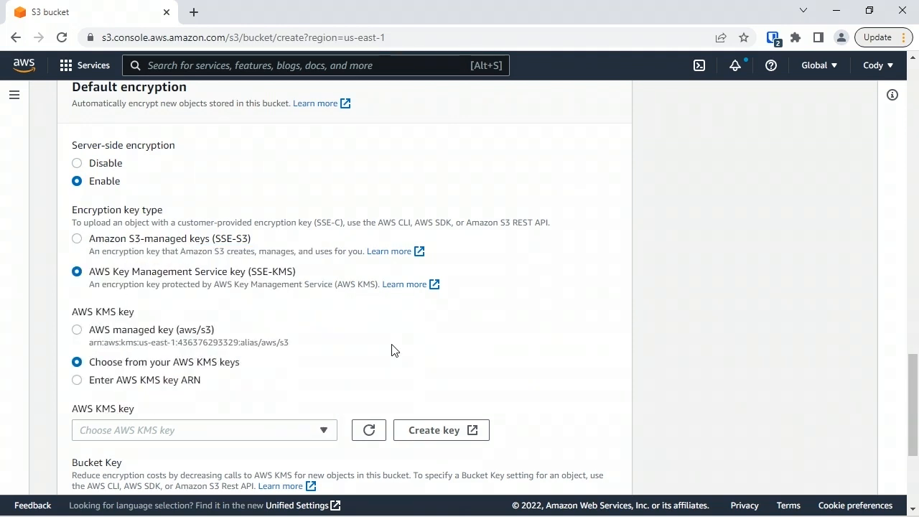
left_click(123, 241)
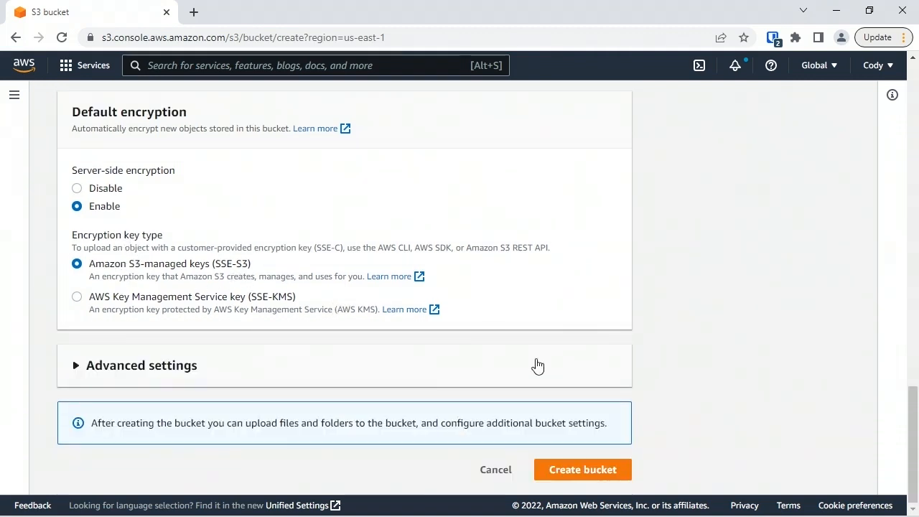
left_click(164, 369)
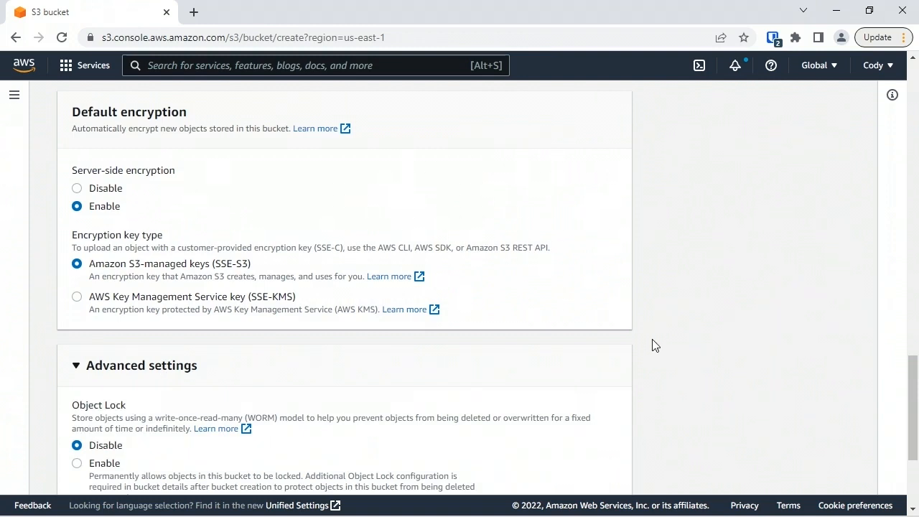
scroll(148, 240, "down", 2)
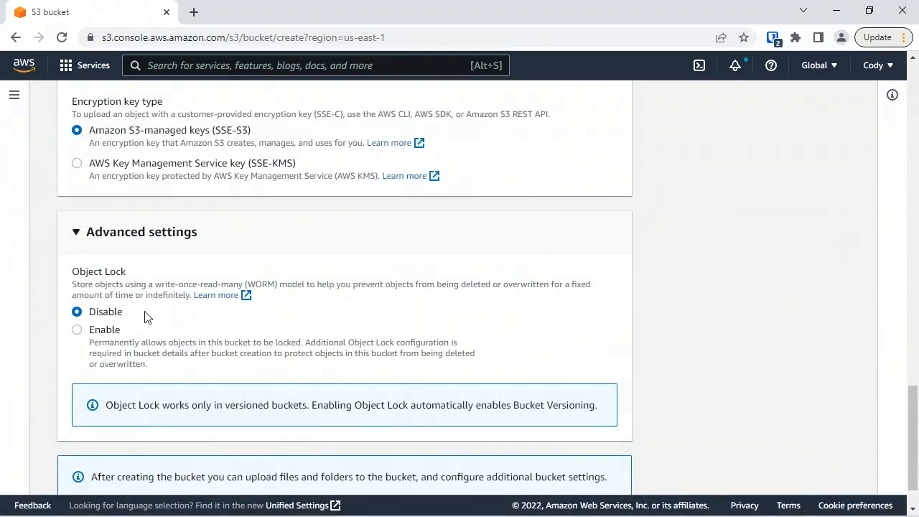
left_click(112, 333)
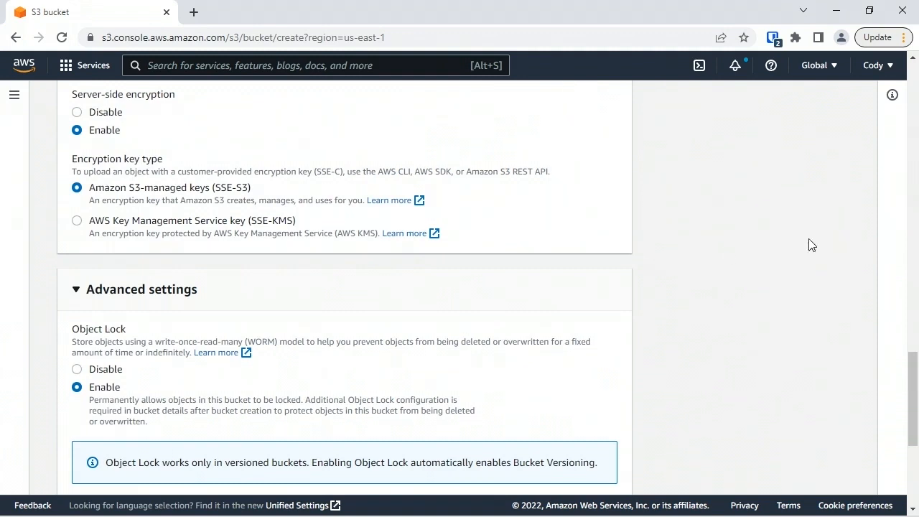
left_click_drag(909, 366, 909, 408)
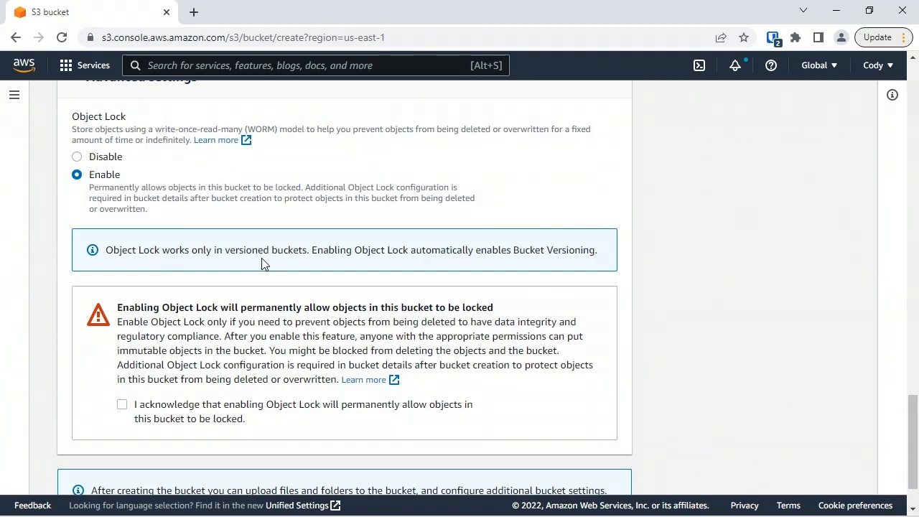
left_click(111, 158)
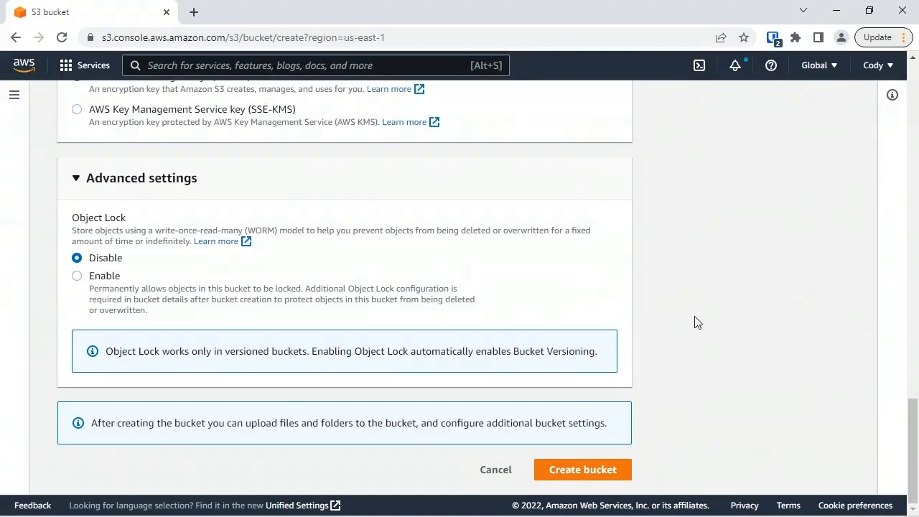
- Create the bucket and filter the bucket list by the name projec
left_click(593, 470)
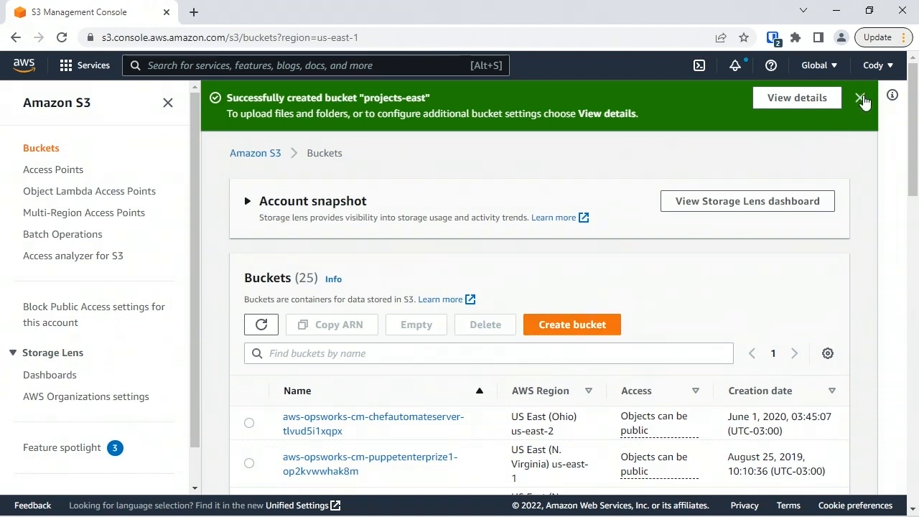
left_click(860, 98)
left_click(397, 300)
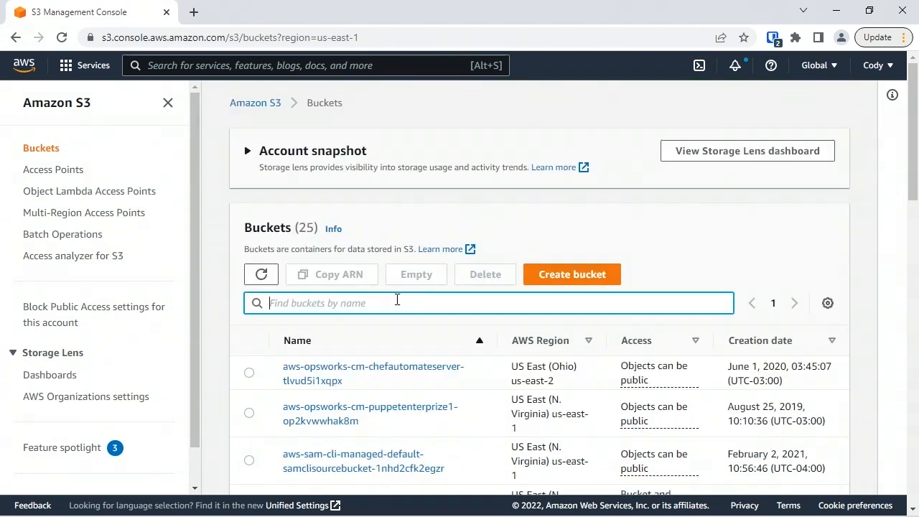
type("projec")
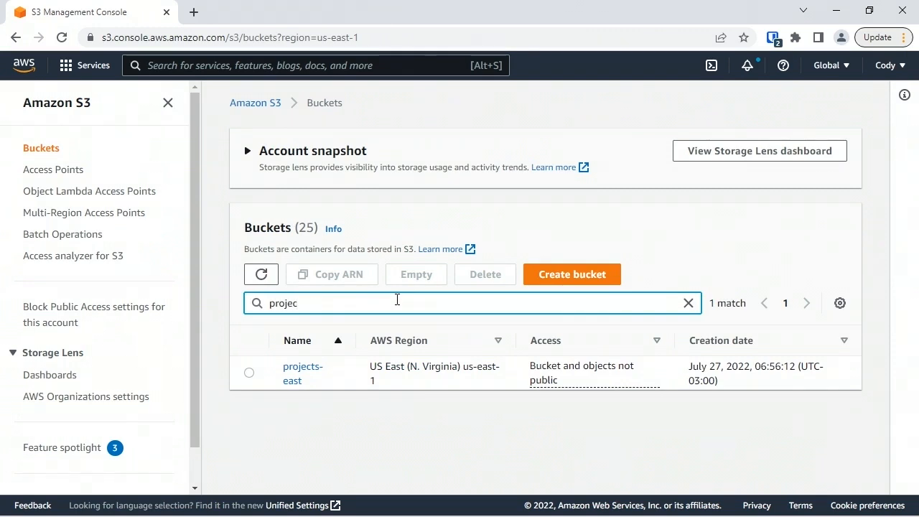
type("t")
- Extend the bucket filter to project and open the projects-east bucket
left_click(301, 379)
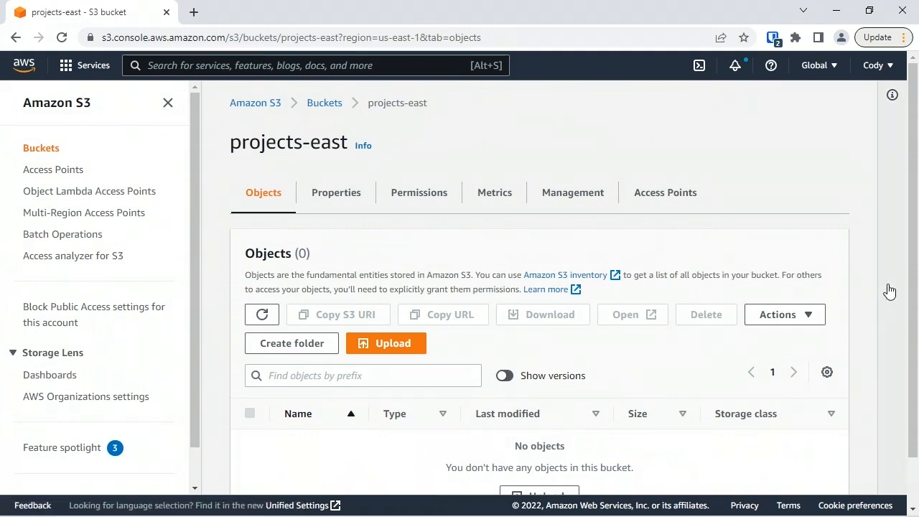
- Review the bucket's Properties settings from overview down to Object Lock
scroll(888, 290, "down", 1)
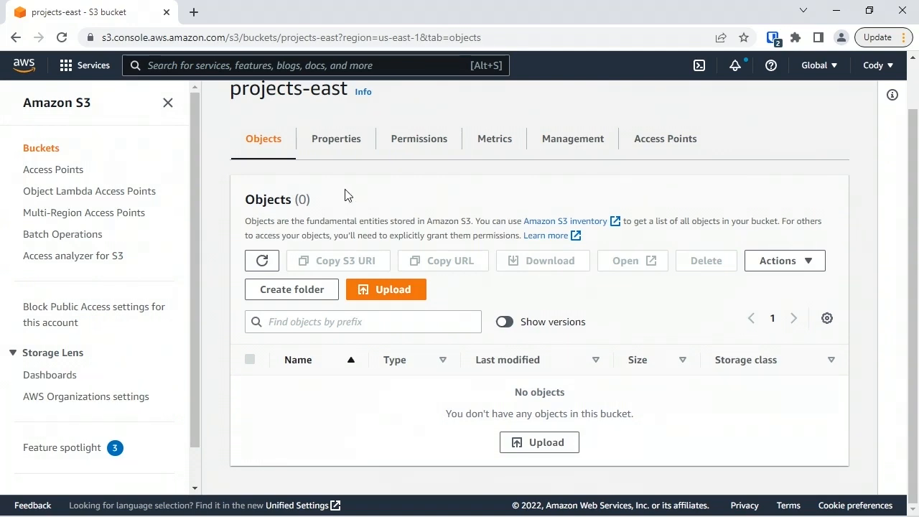
left_click(343, 140)
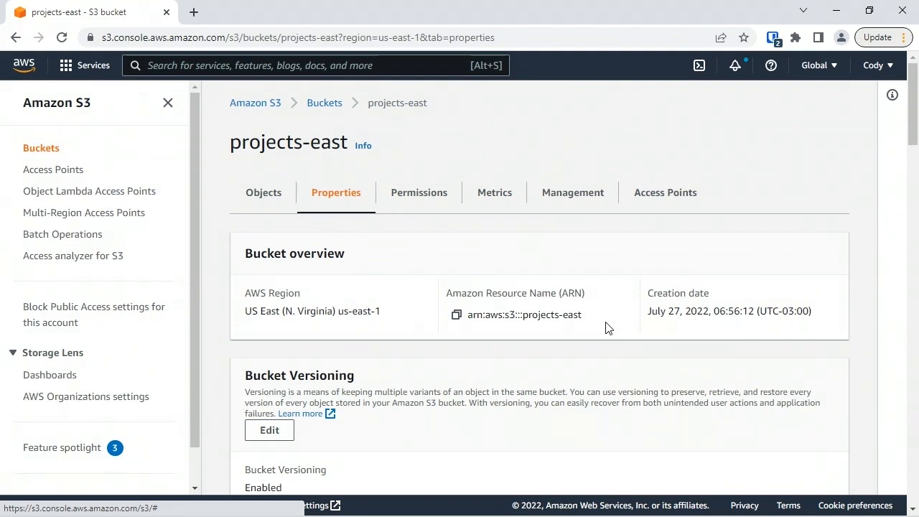
left_click_drag(914, 143, 915, 433)
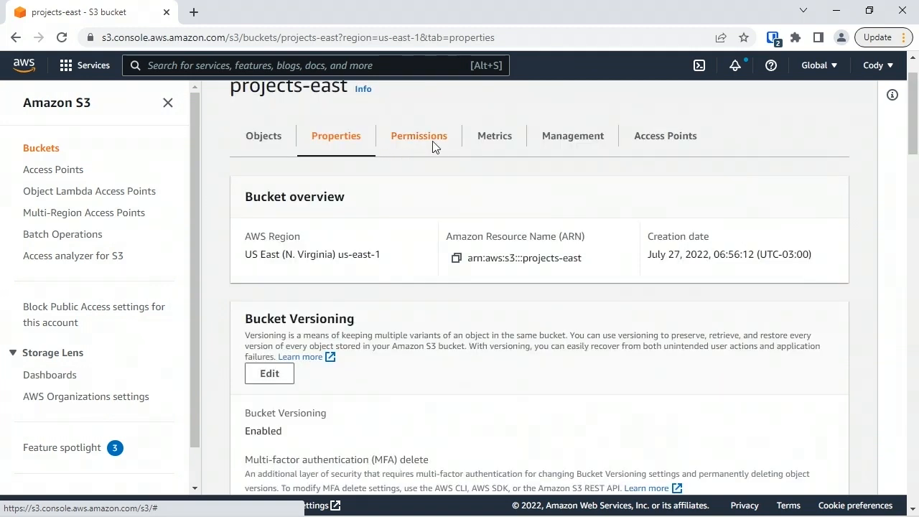
- Open the bucket's Permissions and expand and collapse the individual Block Public Access settings
left_click(433, 144)
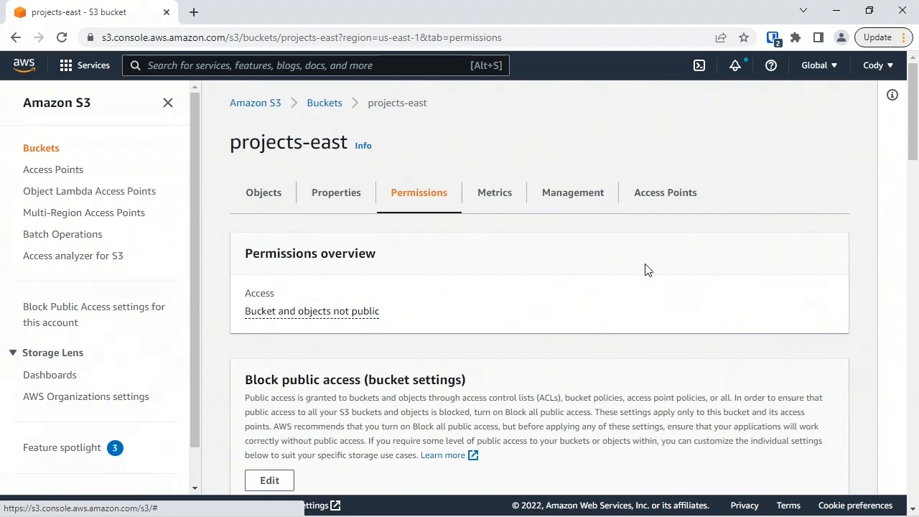
left_click_drag(915, 147, 915, 212)
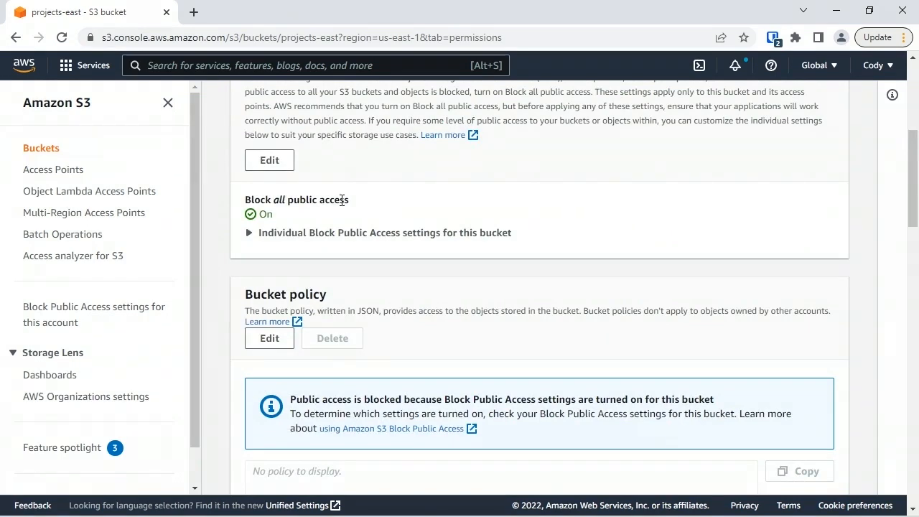
left_click(248, 233)
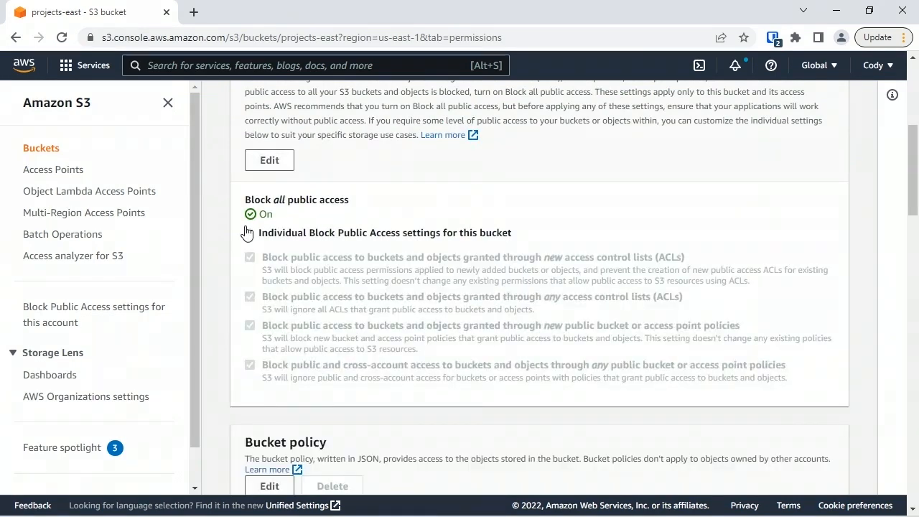
left_click(248, 232)
left_click(269, 160)
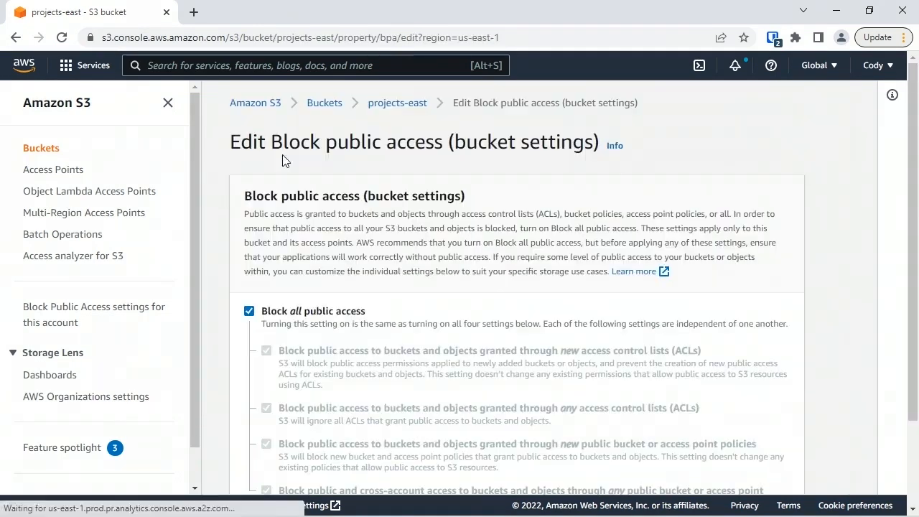
left_click(260, 314)
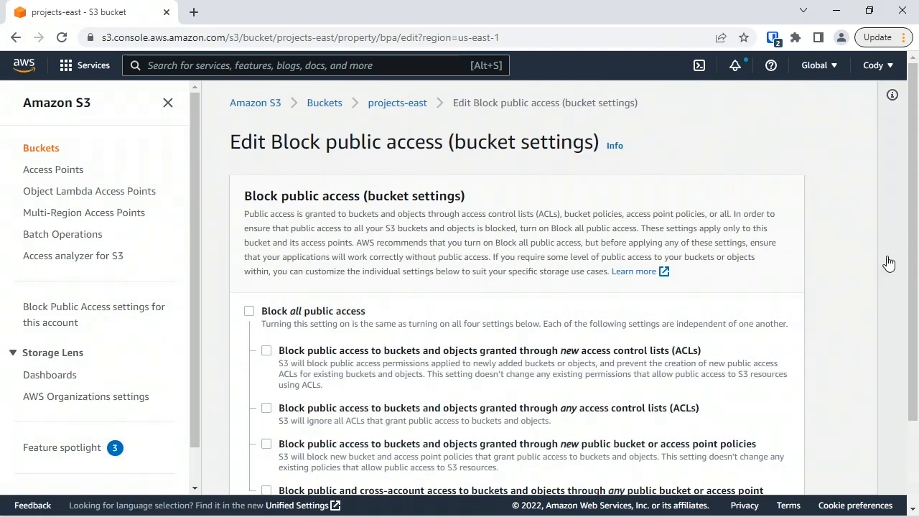
scroll(889, 263, "down", 3)
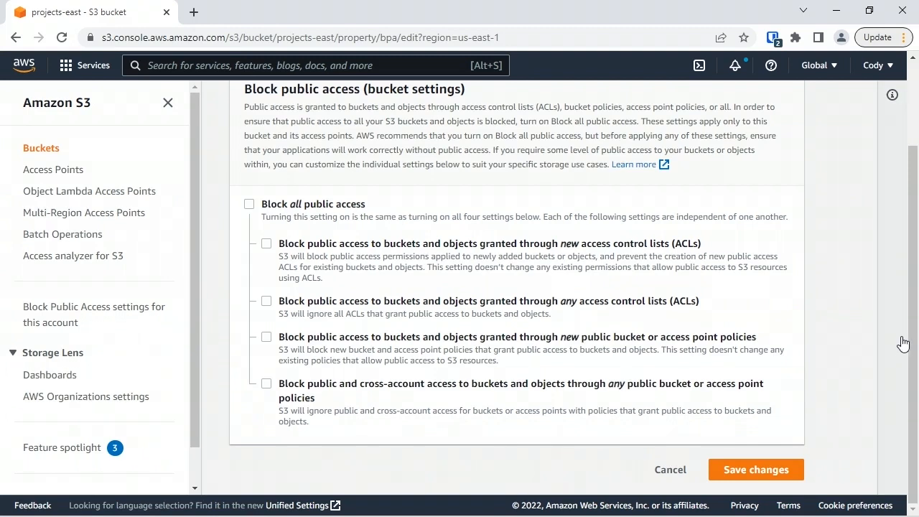
left_click(670, 470)
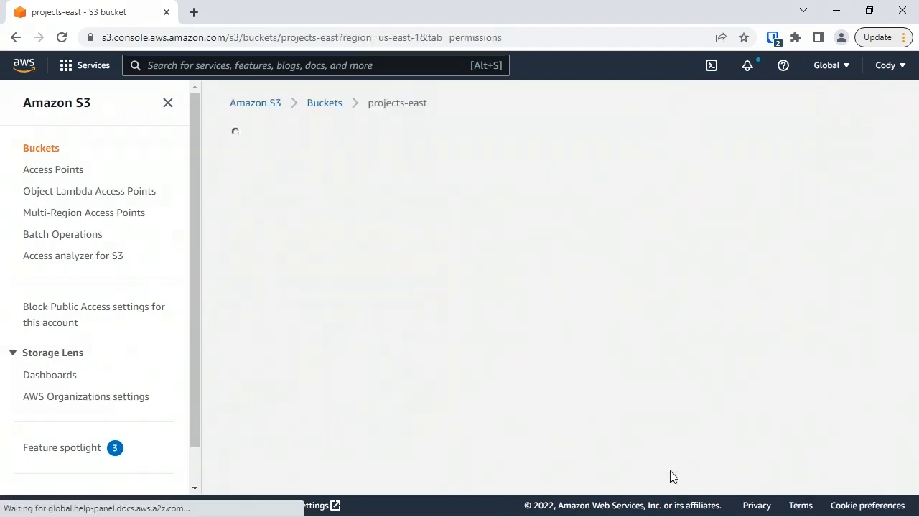
- Browse the bucket's Metrics, Management and Access Points sections and return to the bucket list
left_click(486, 195)
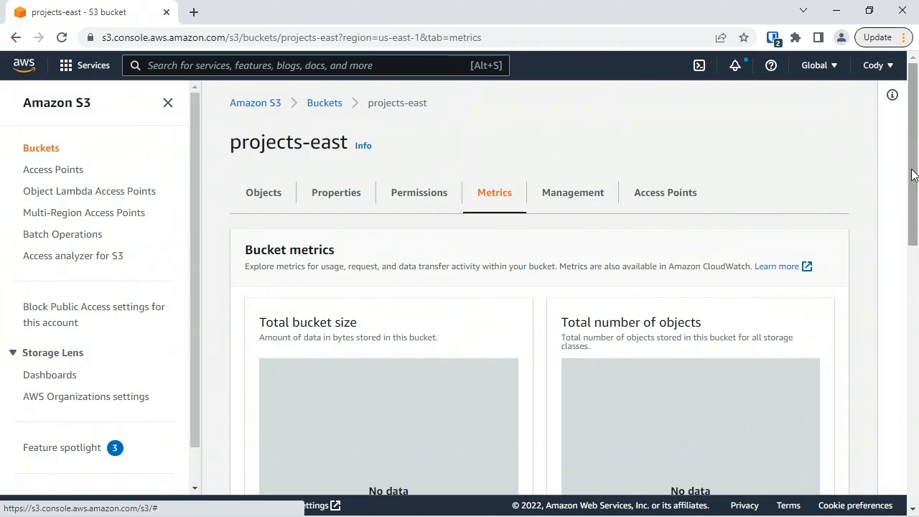
left_click_drag(912, 174, 904, 251)
left_click_drag(903, 251, 896, 175)
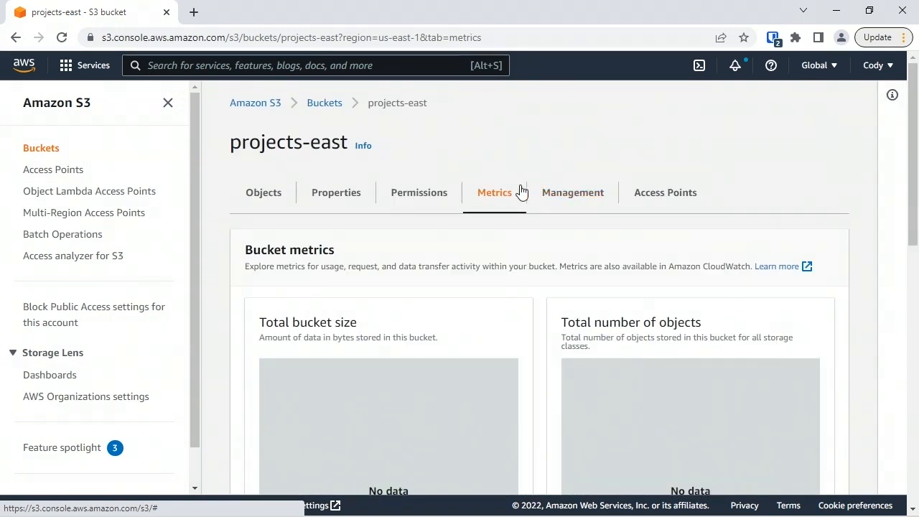
left_click(572, 194)
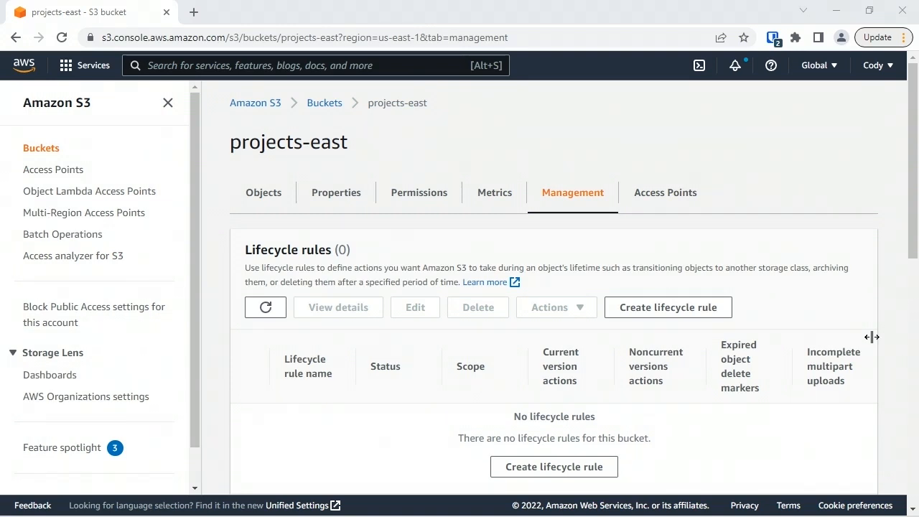
left_click(682, 197)
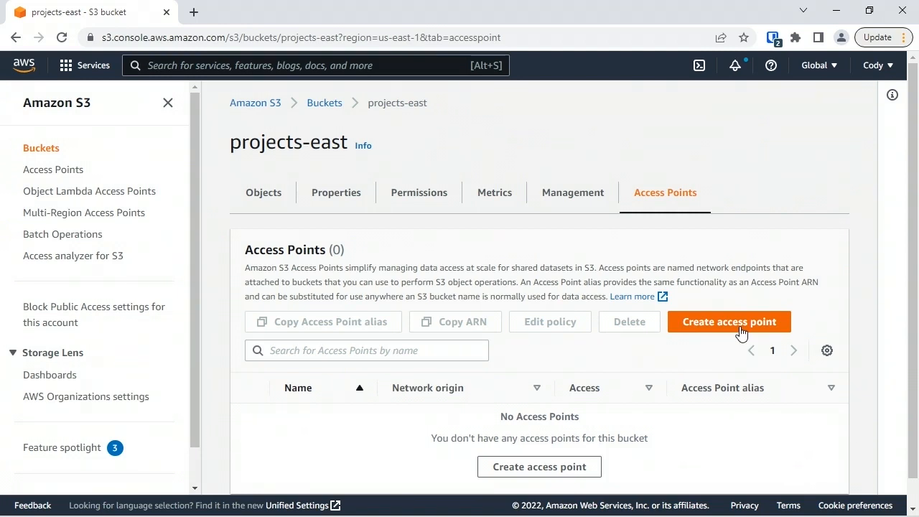
left_click(324, 104)
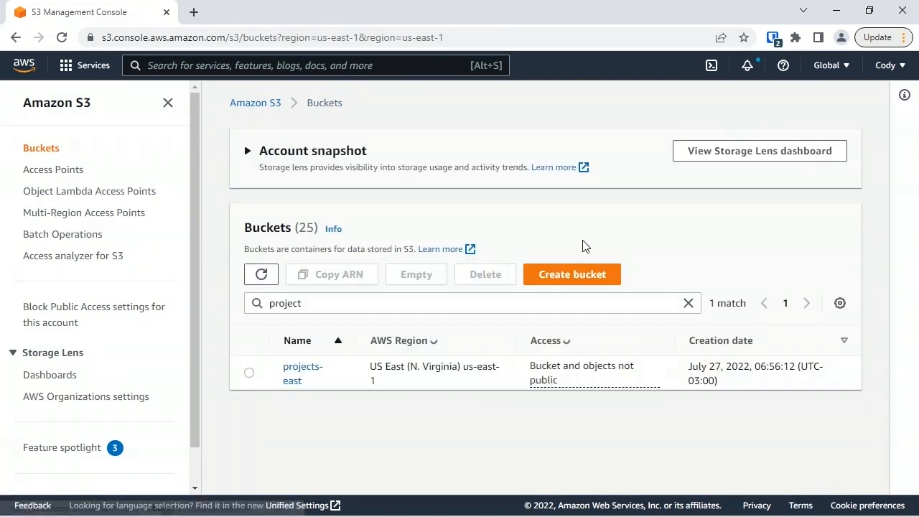